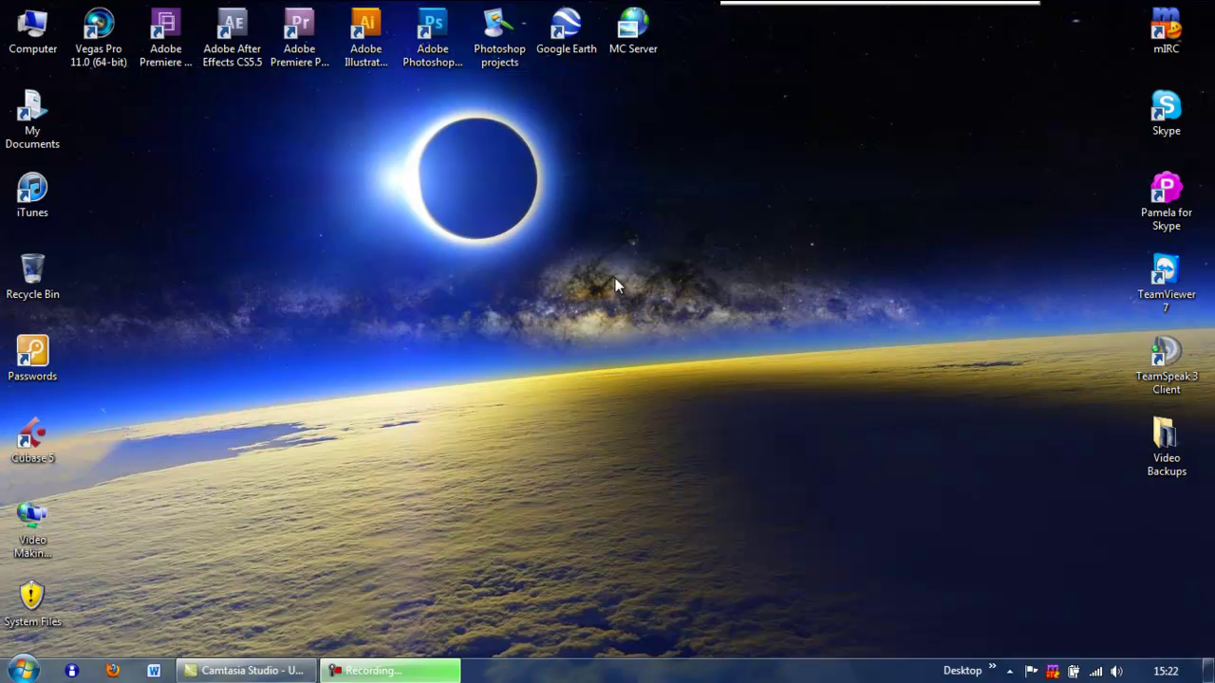
- Create a desktop folder named 'problem folder' and move it into the top row beside My Documents
{"action": "right_click", "coordinate": [161, 154]}
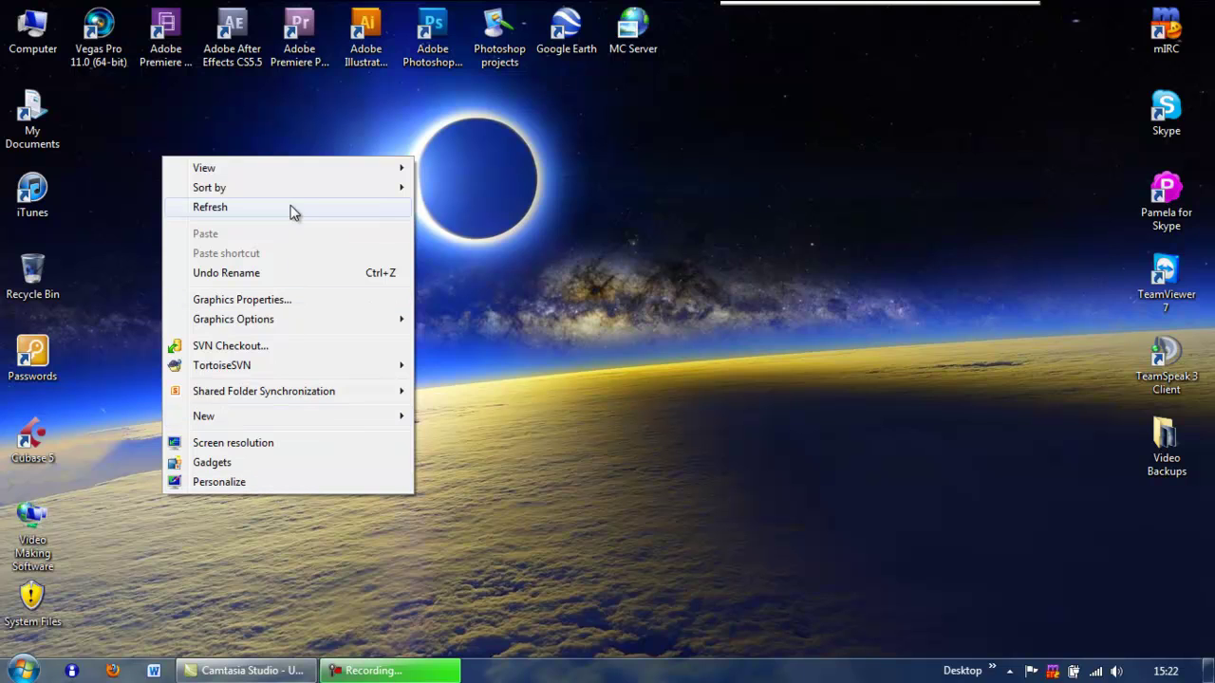
{"action": "mouse_move", "coordinate": [331, 423]}
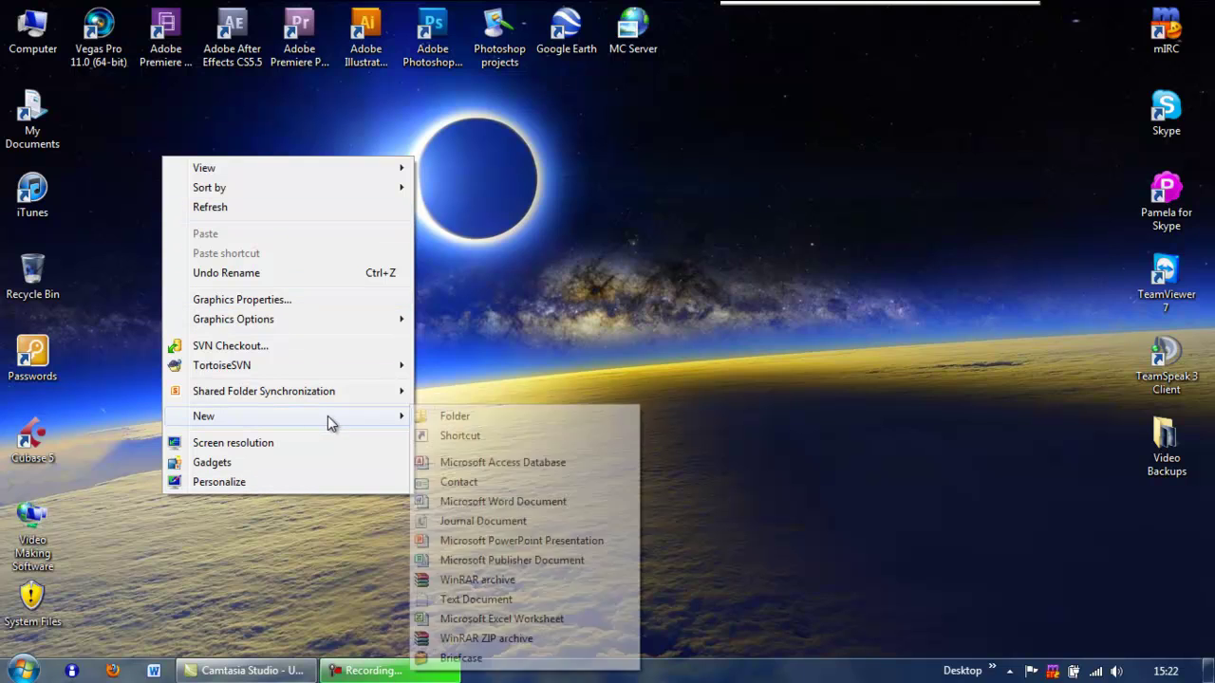
{"action": "left_click", "coordinate": [475, 418]}
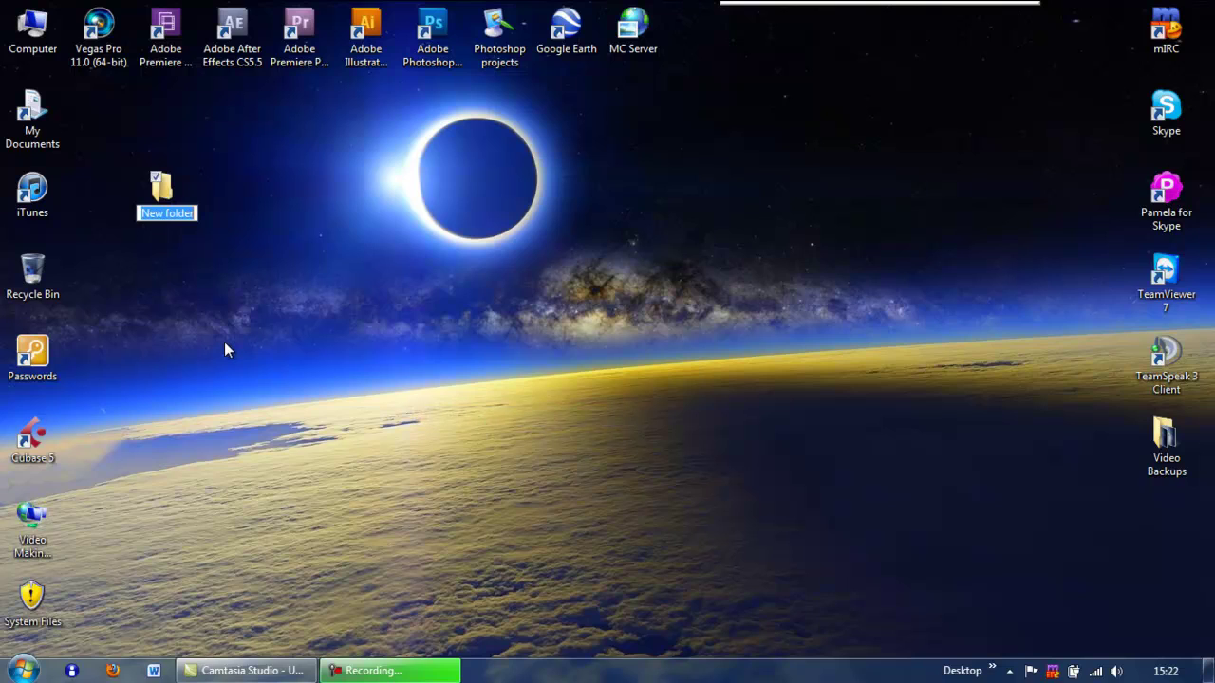
{"action": "type", "text": "problem folder"}
{"action": "key", "text": "Return"}
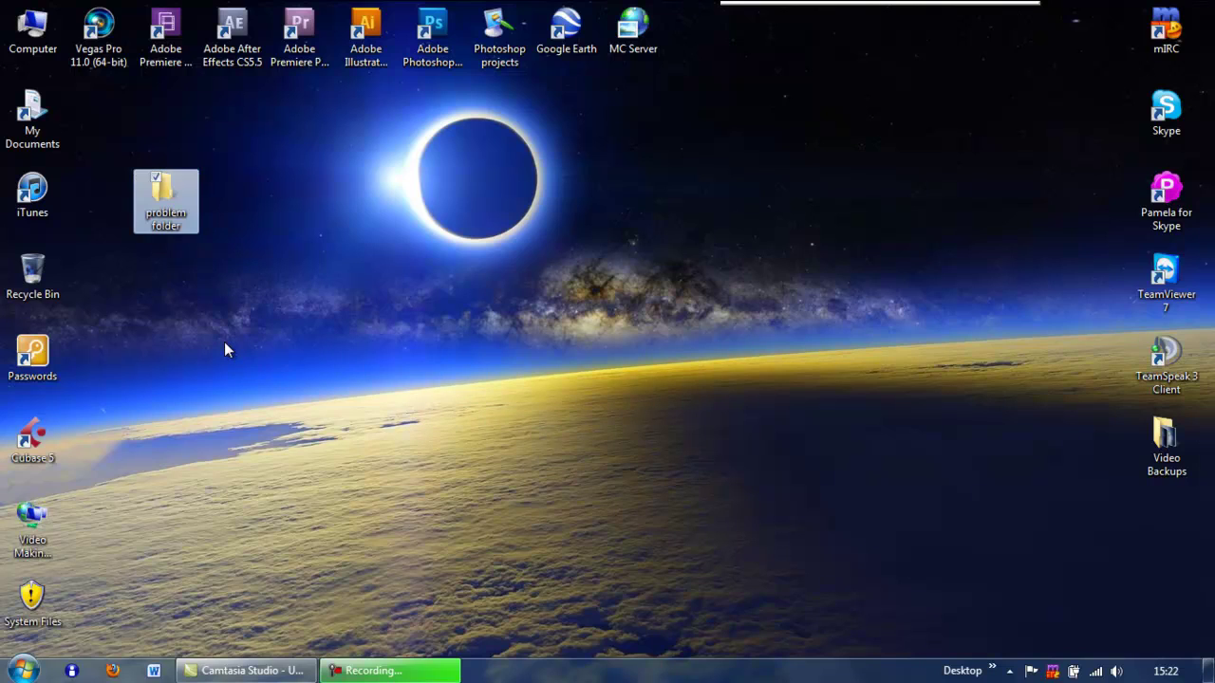
{"action": "left_click_drag", "start_coordinate": [169, 200], "coordinate": [142, 124]}
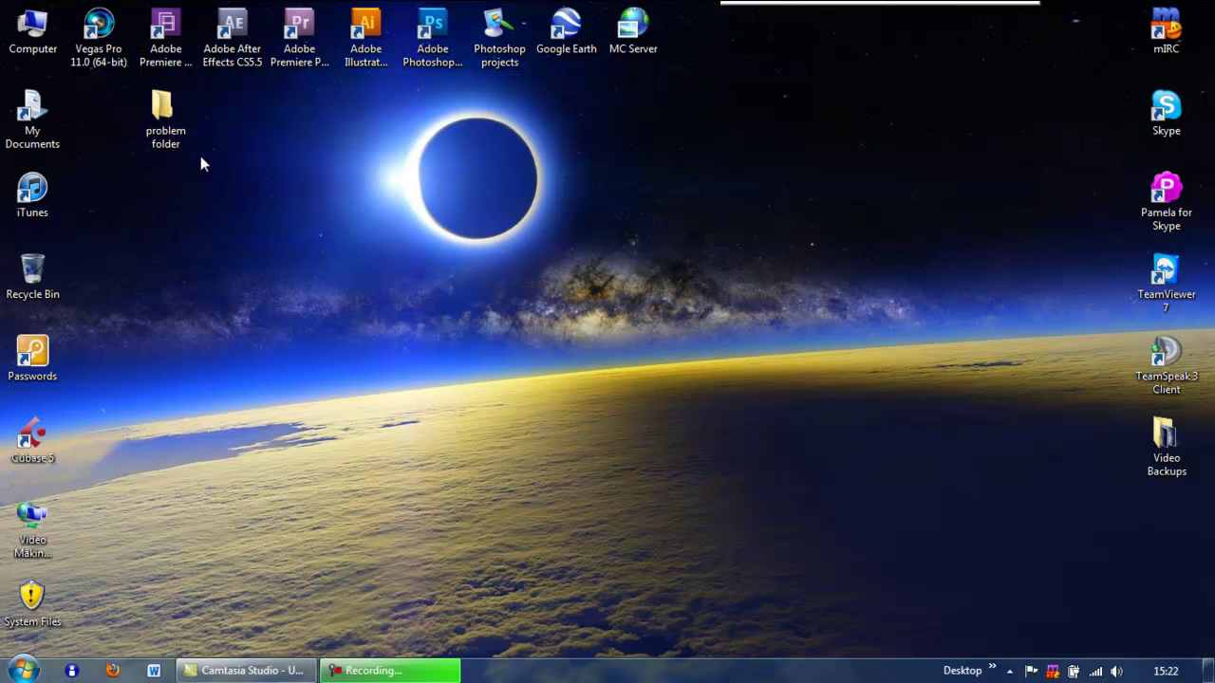
{"action": "right_click", "coordinate": [168, 124]}
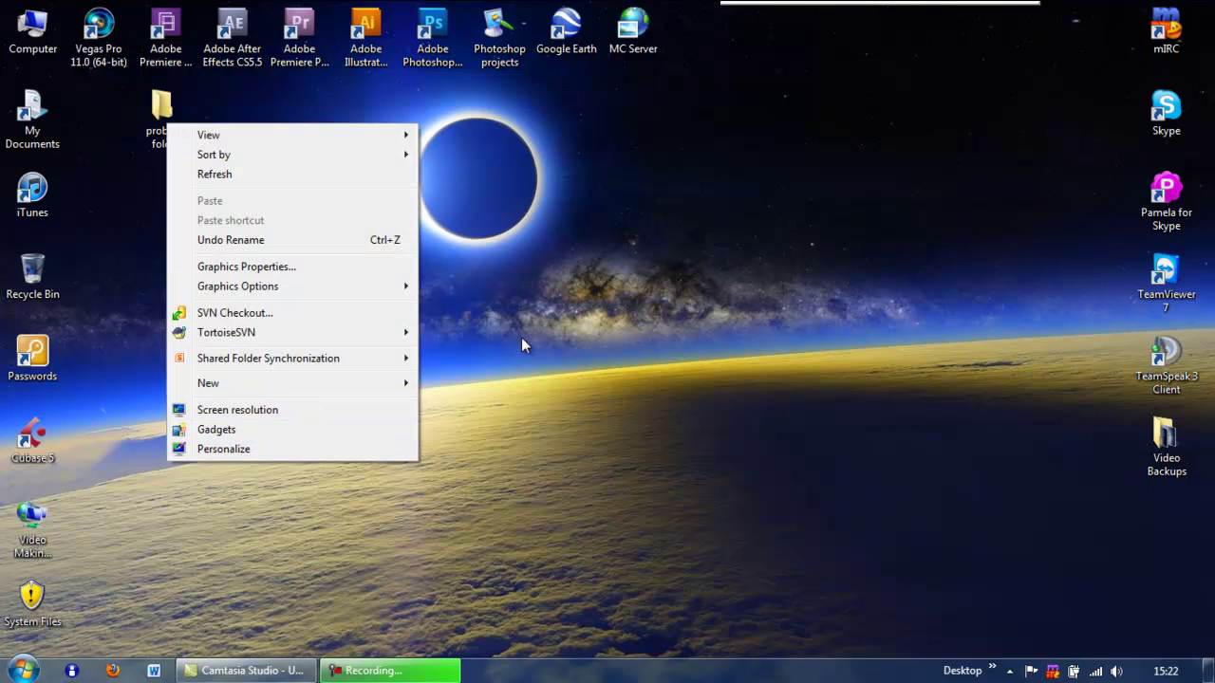
{"action": "right_click", "coordinate": [174, 115]}
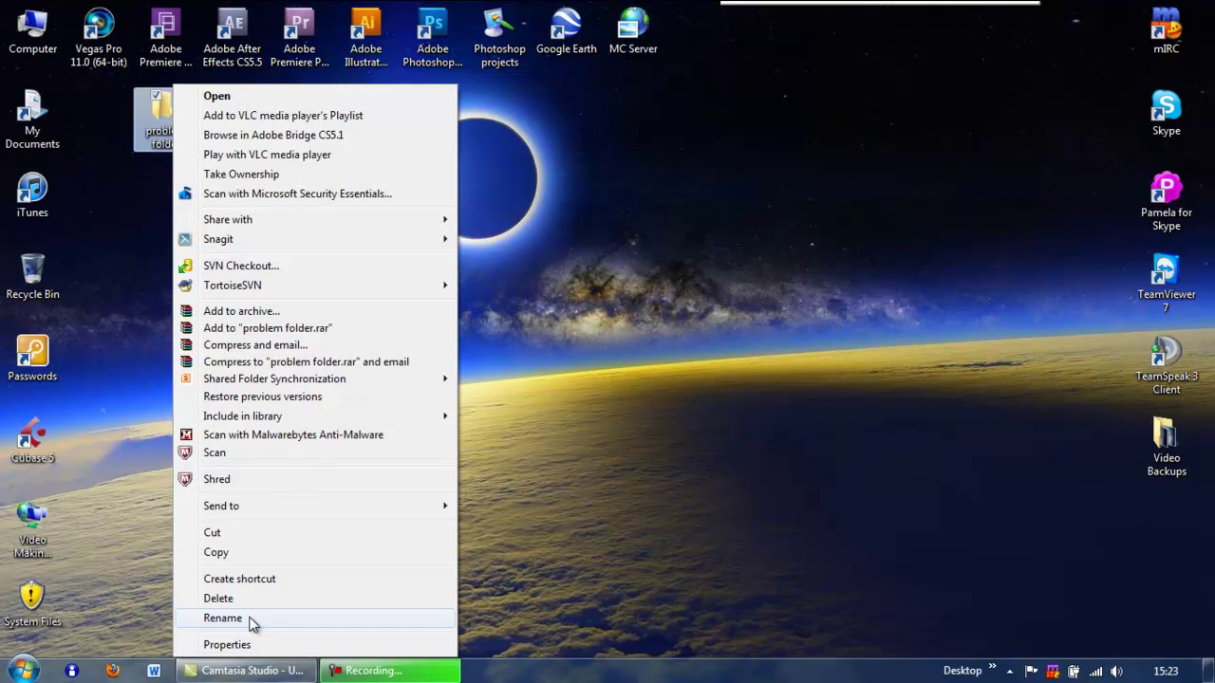
{"action": "left_click", "coordinate": [564, 262]}
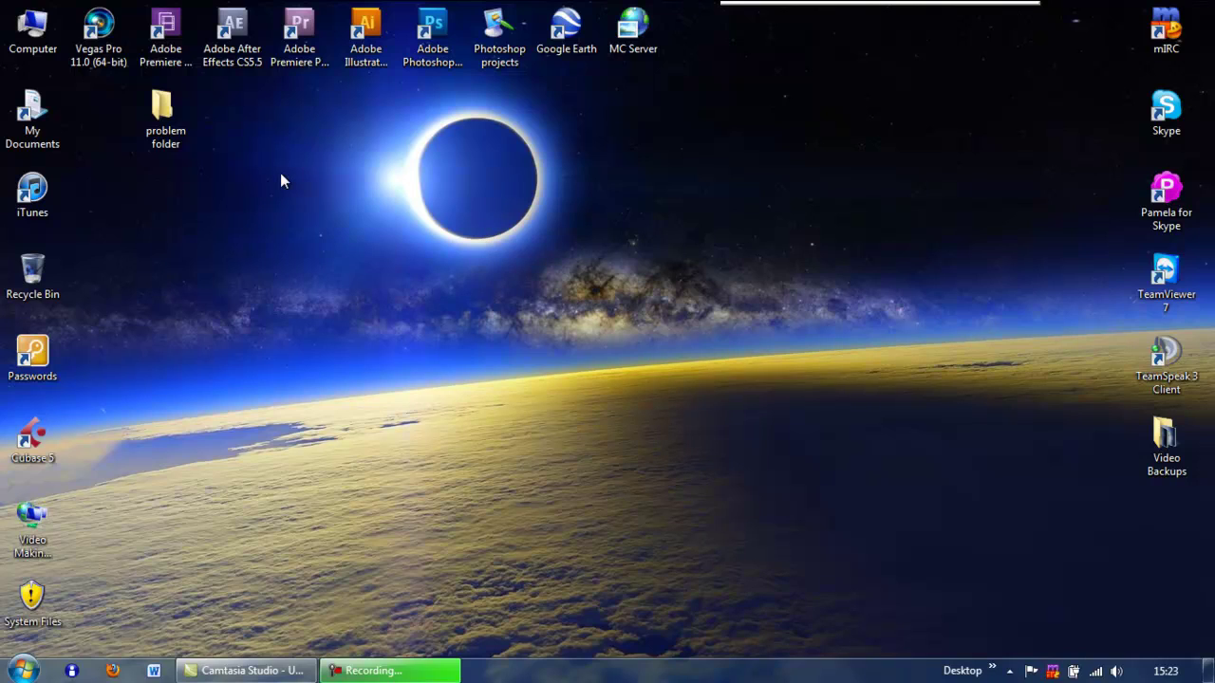
{"action": "double_click", "coordinate": [168, 129]}
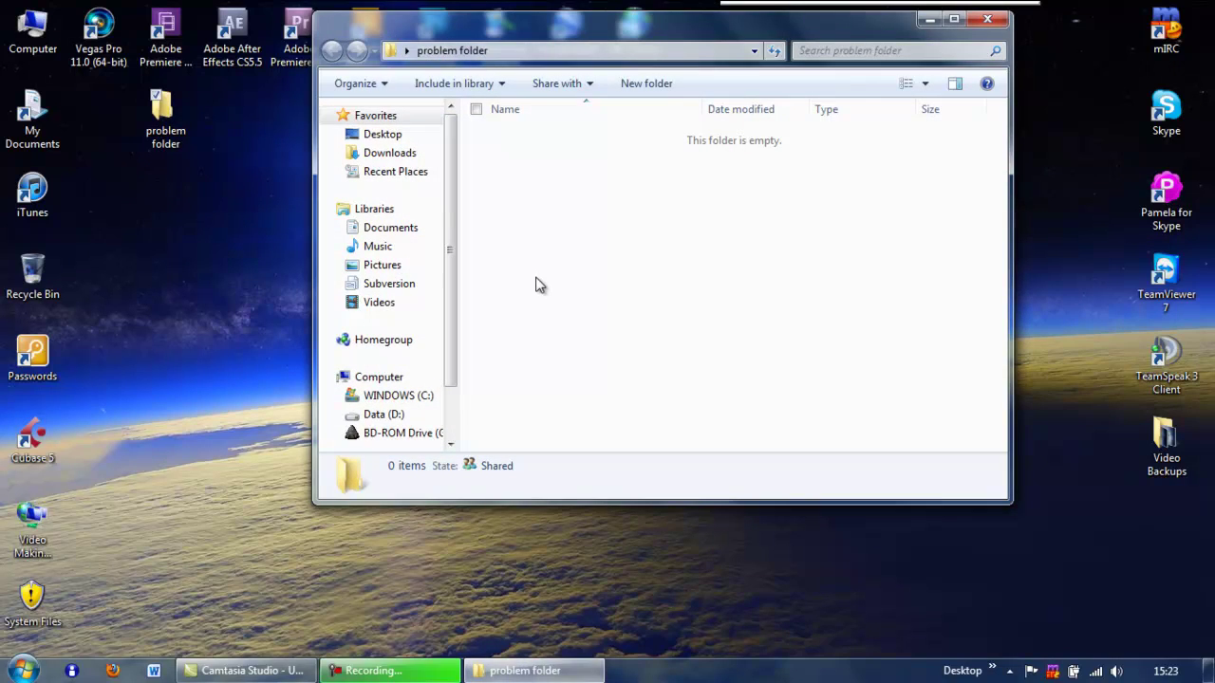
{"action": "left_click_drag", "start_coordinate": [536, 279], "coordinate": [538, 133]}
{"action": "left_click", "coordinate": [988, 19]}
{"action": "left_click", "coordinate": [179, 141]}
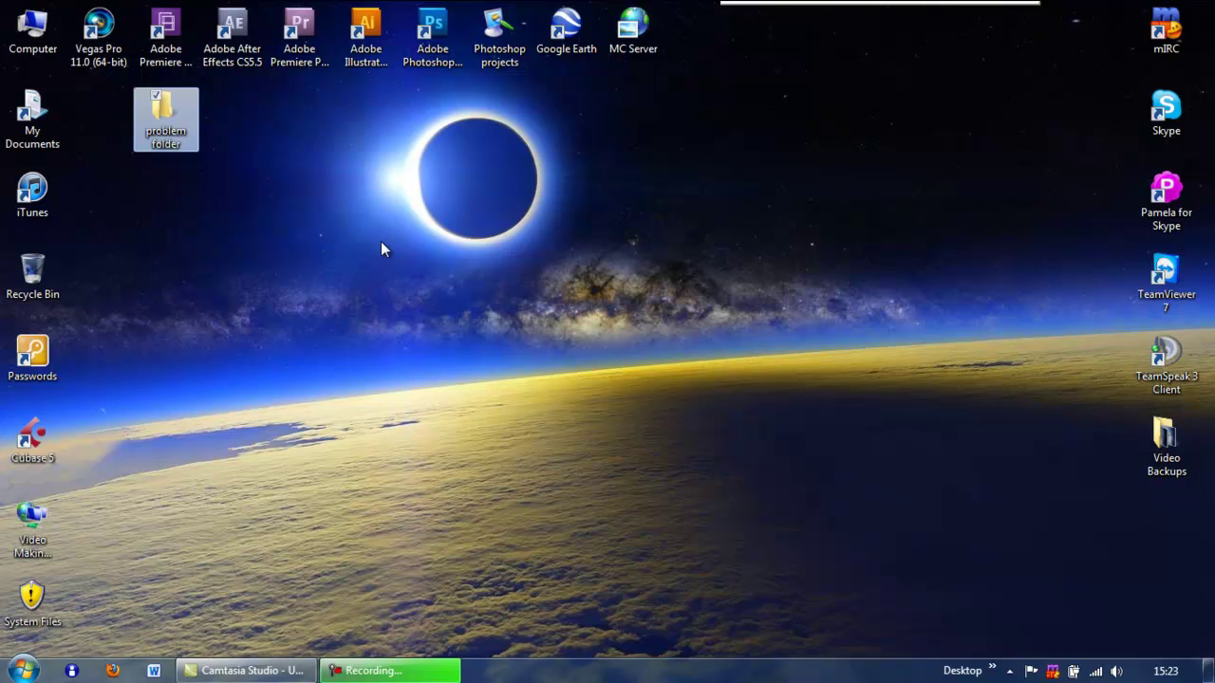
{"action": "left_click", "coordinate": [325, 301]}
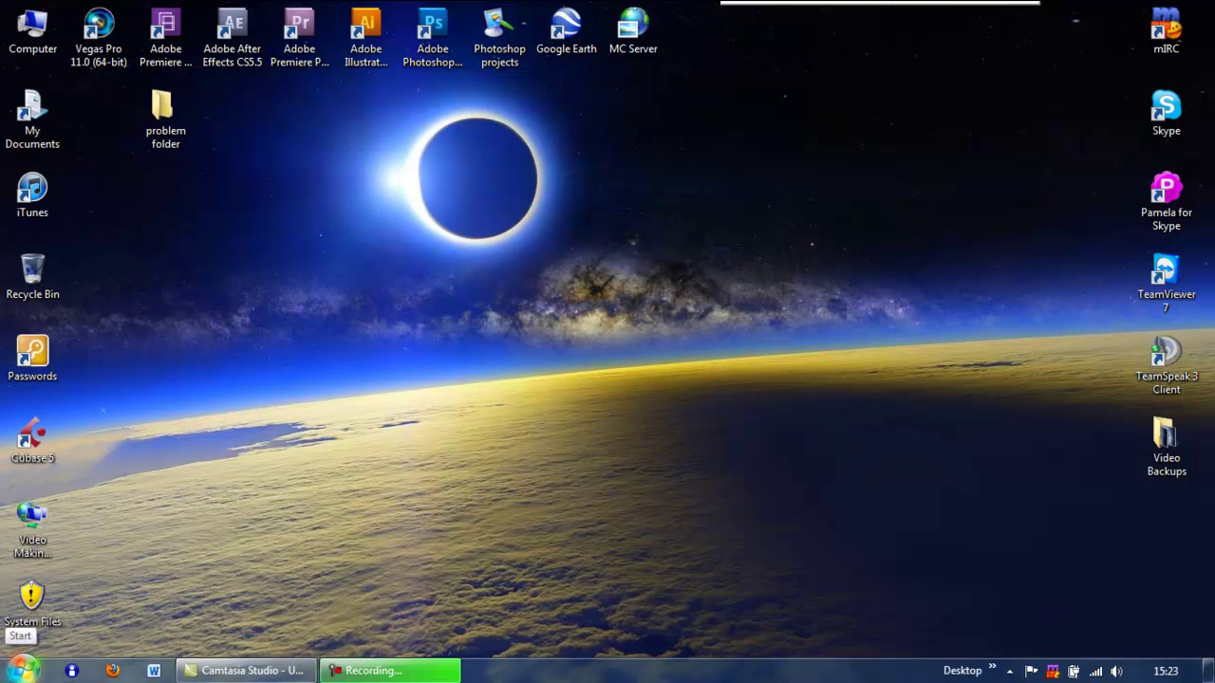
- Launch Command Prompt with administrator rights from a Start menu search for cmd
{"action": "left_click", "coordinate": [21, 670]}
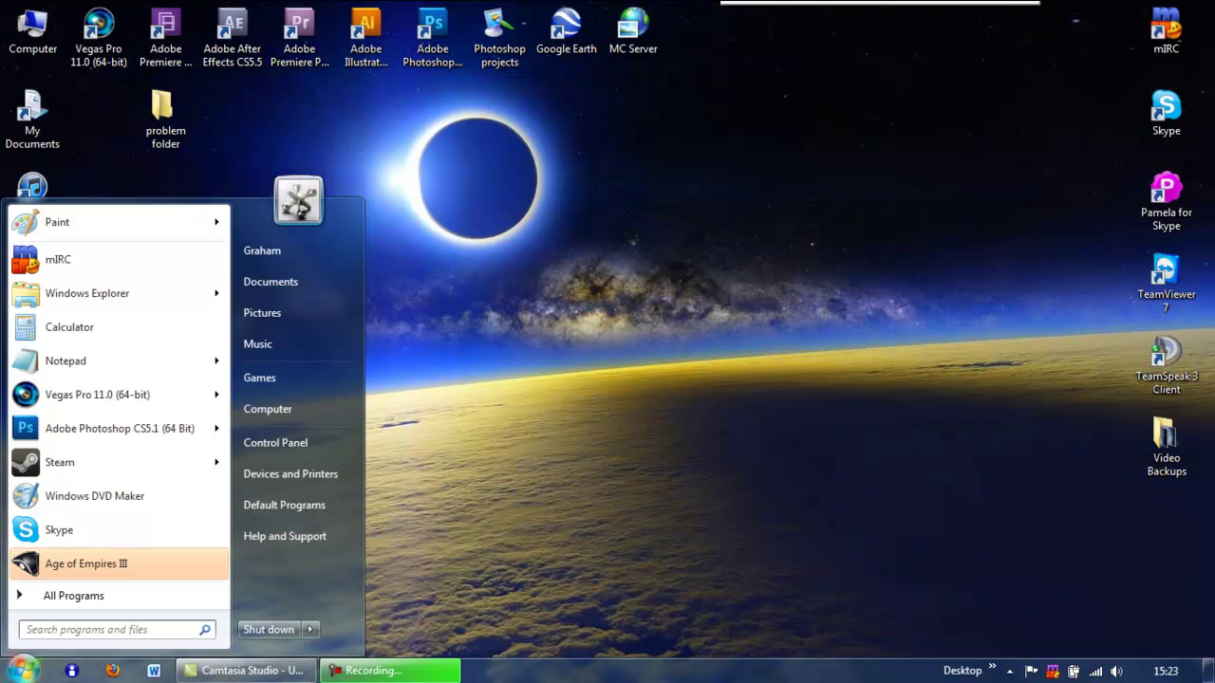
{"action": "type", "text": "cmd"}
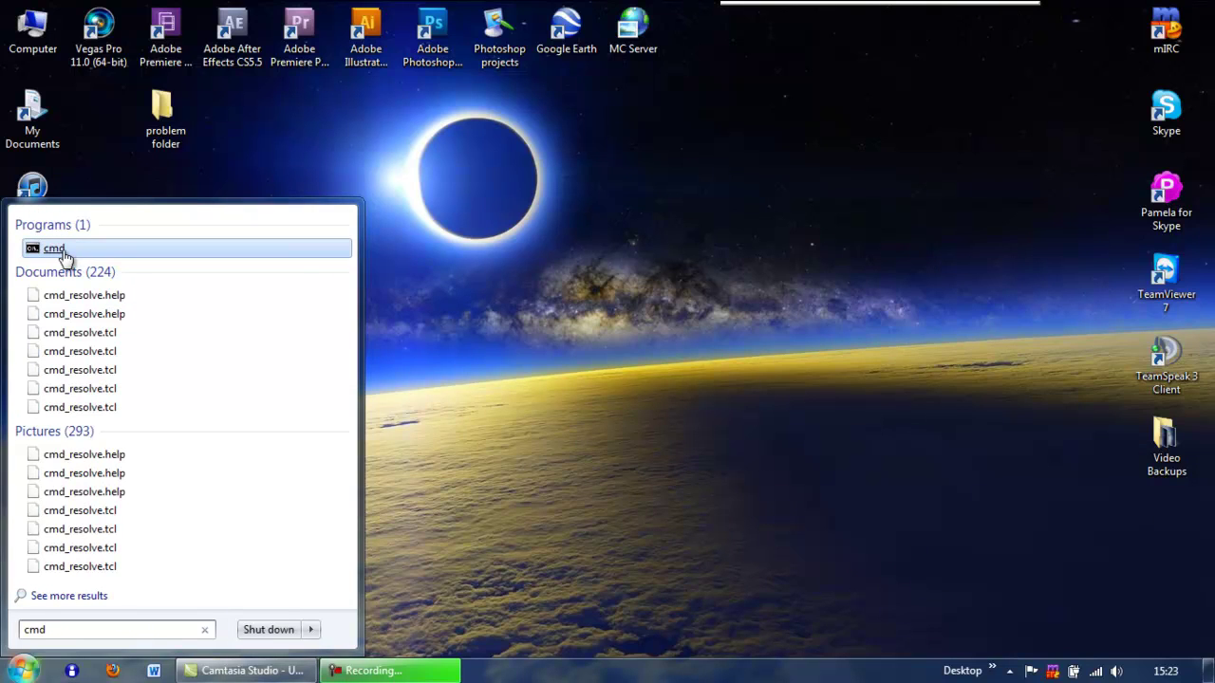
{"action": "right_click", "coordinate": [64, 254]}
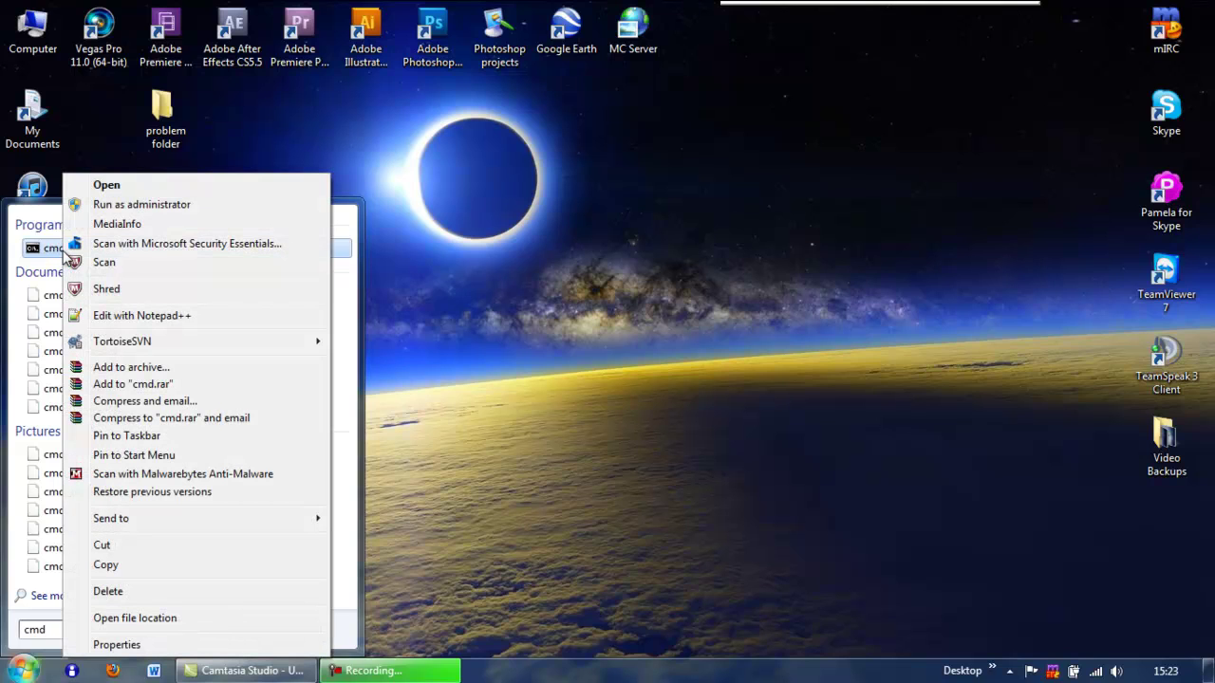
{"action": "left_click", "coordinate": [123, 205]}
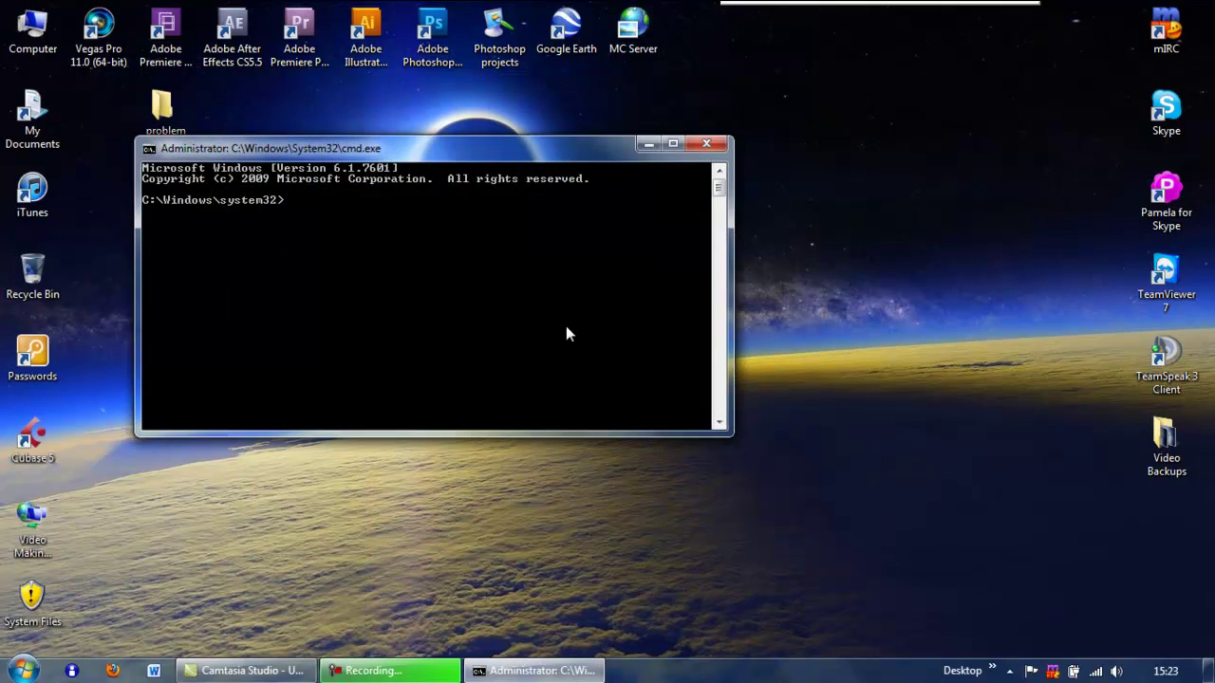
- Move the console window aside and type cd followed by the user's Desktop path
{"action": "left_click_drag", "start_coordinate": [453, 153], "coordinate": [664, 202]}
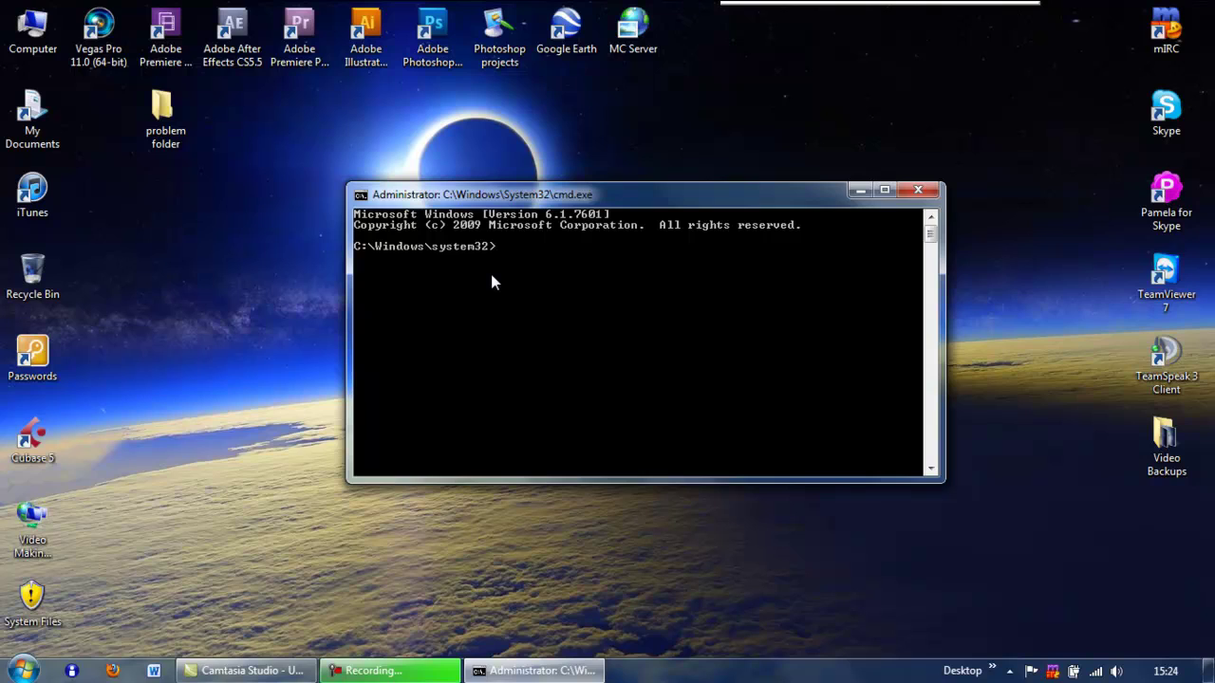
{"action": "type", "text": "cd"}
{"action": "type", "text": "c:\\users\\cg1\\"}
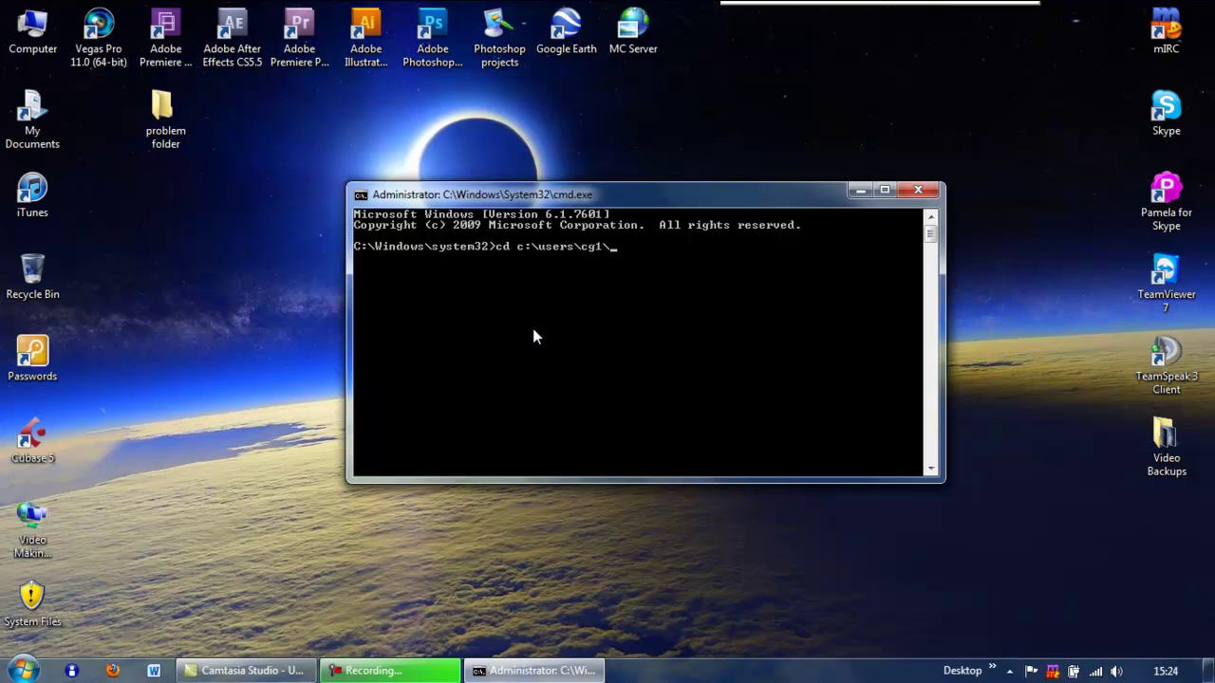
{"action": "type", "text": "desktop"}
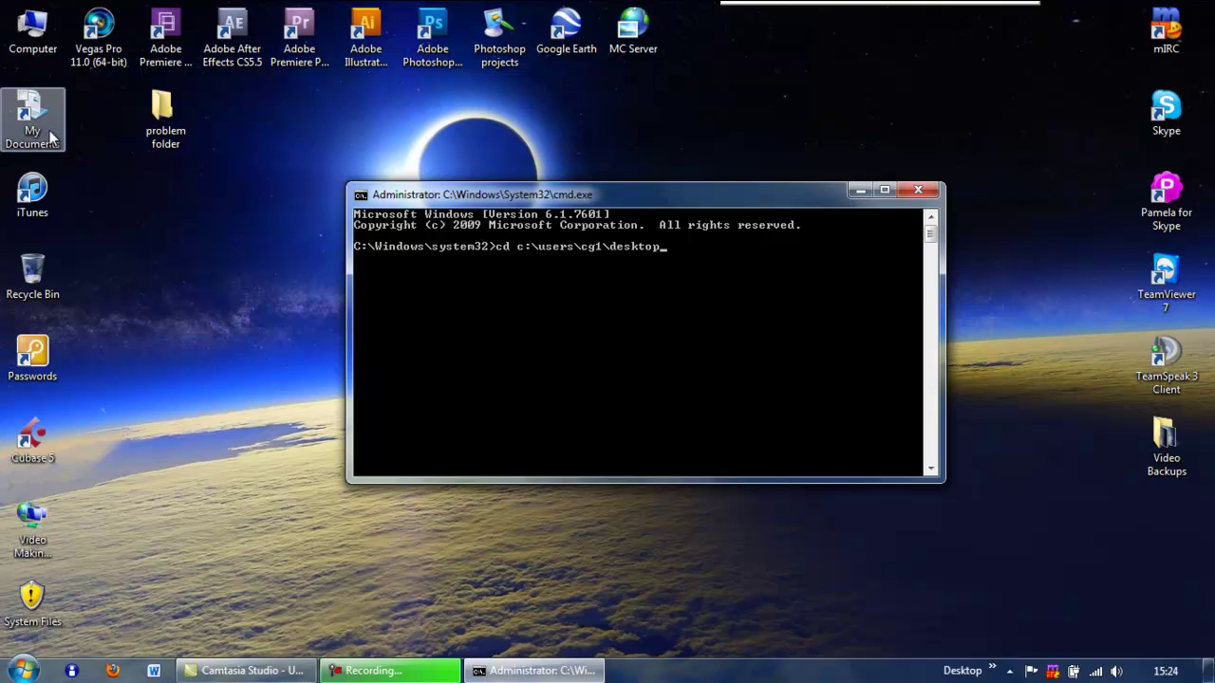
{"action": "double_click", "coordinate": [163, 138]}
{"action": "left_click", "coordinate": [394, 52]}
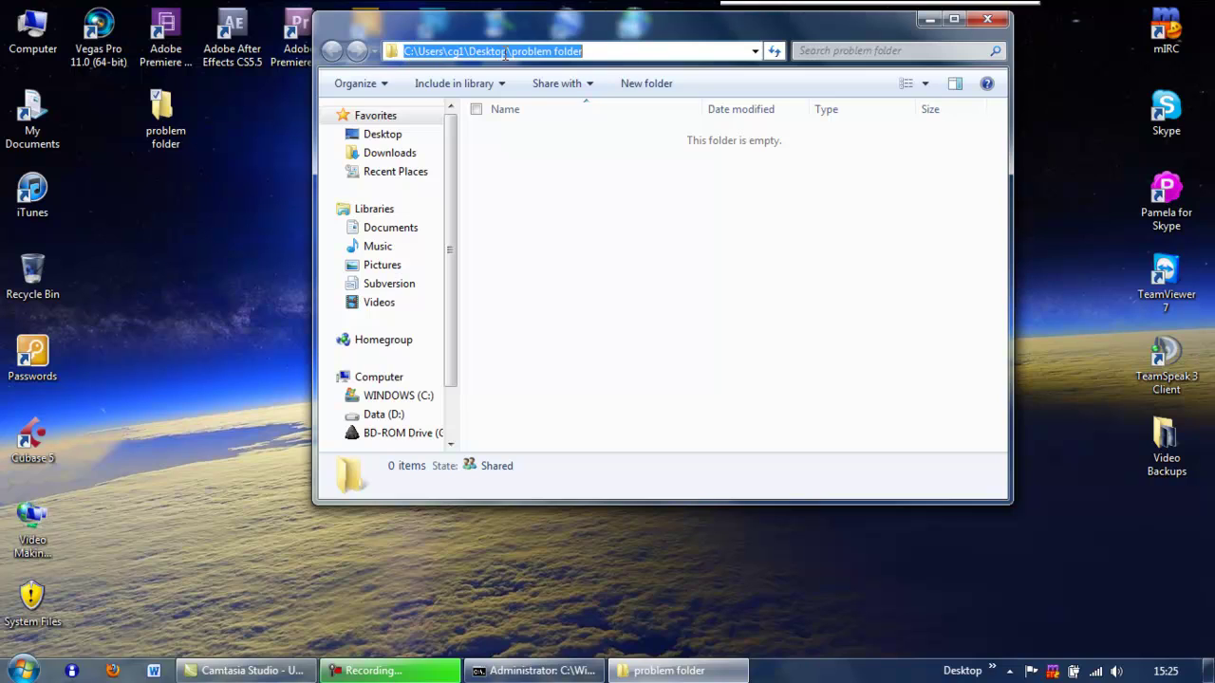
{"action": "left_click_drag", "start_coordinate": [508, 51], "coordinate": [599, 50]}
{"action": "key", "text": "BackSpace"}
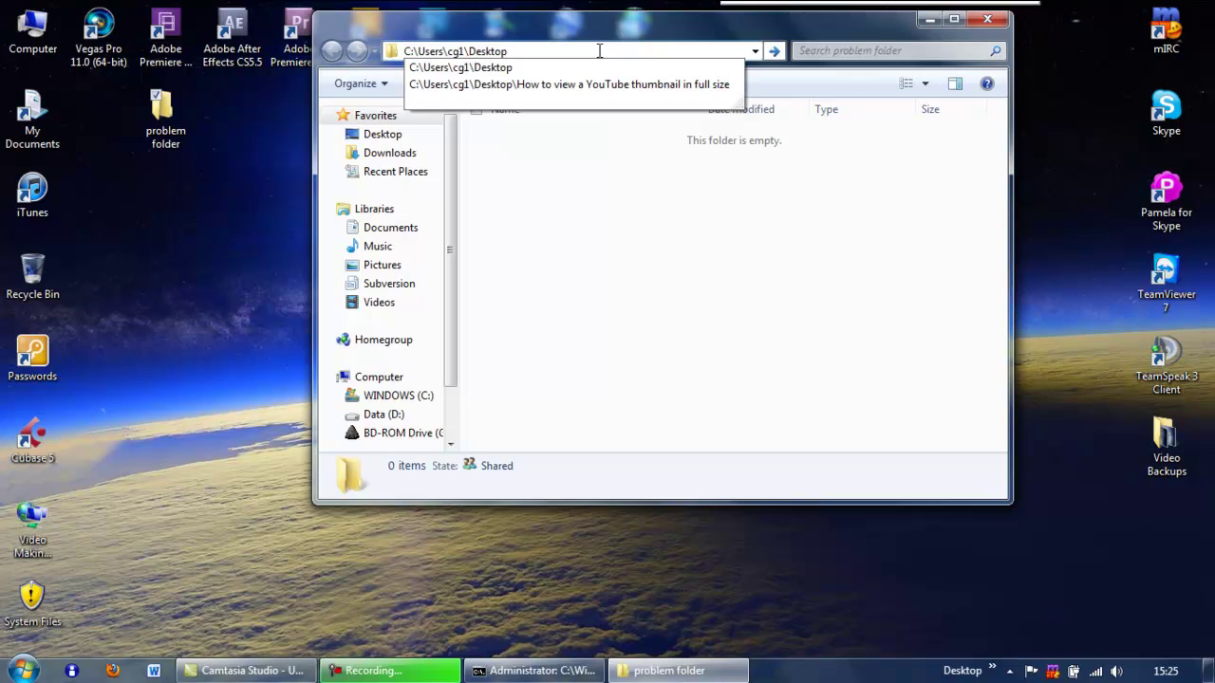
{"action": "left_click", "coordinate": [987, 21]}
{"action": "left_click", "coordinate": [988, 21]}
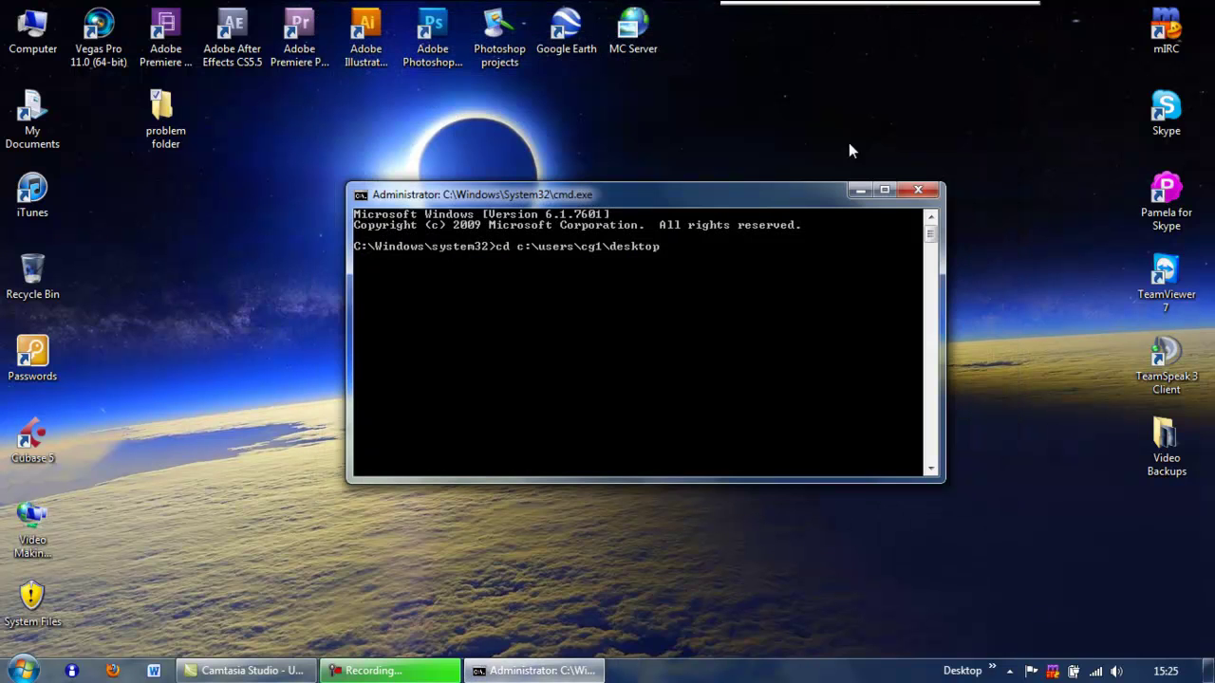
- Switch the console's working directory to the Desktop folder and begin the dir command
{"action": "key", "text": "Return"}
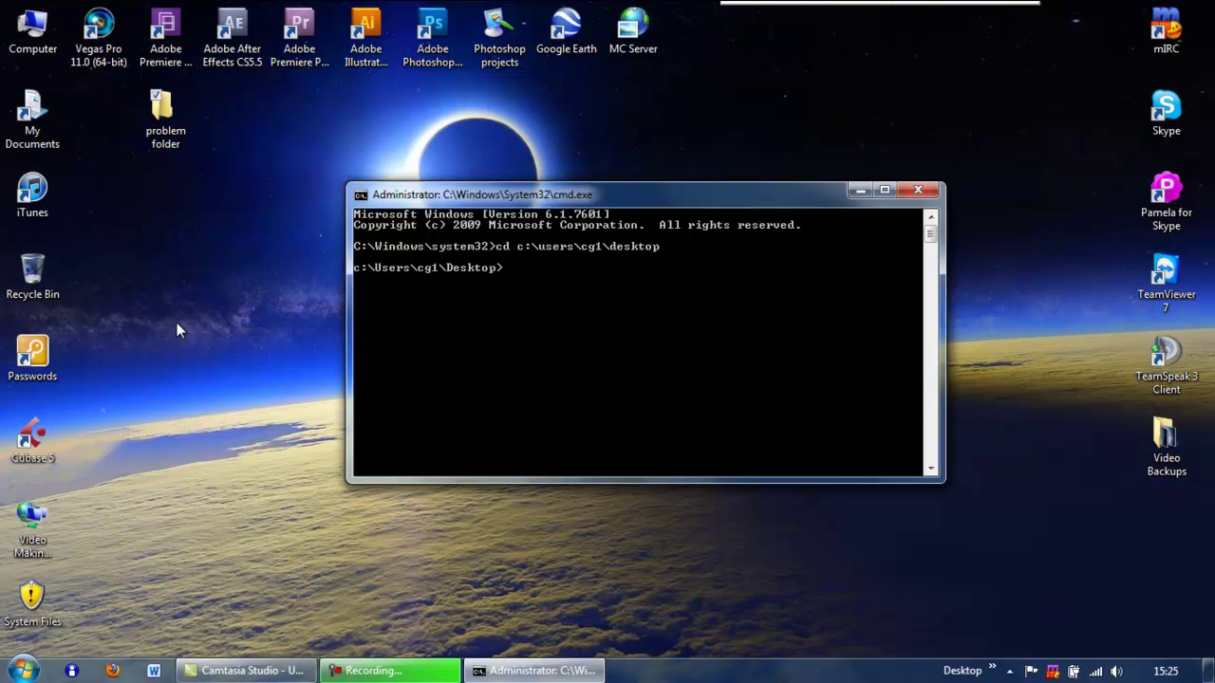
{"action": "type", "text": "di"}
- Run dir /a /x /p to list Desktop items with their short 8.3 names
{"action": "type", "text": "r /a /"}
{"action": "type", "text": "x /p"}
{"action": "left_click", "coordinate": [177, 323]}
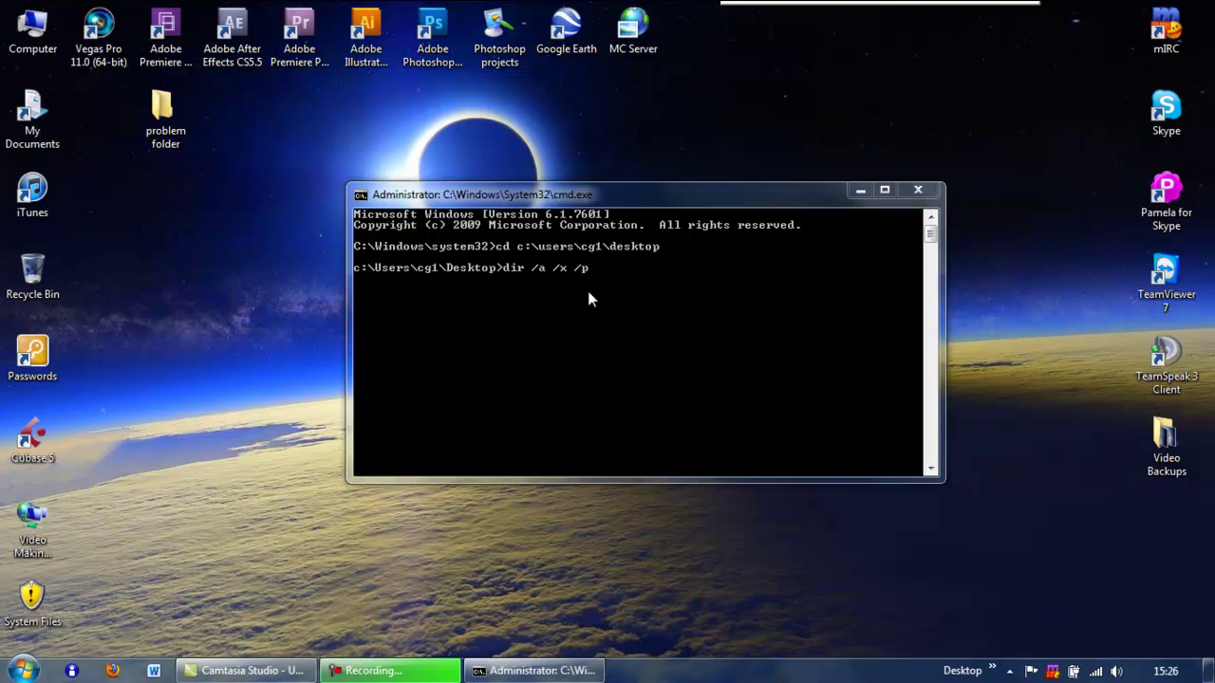
{"action": "left_click", "coordinate": [610, 272]}
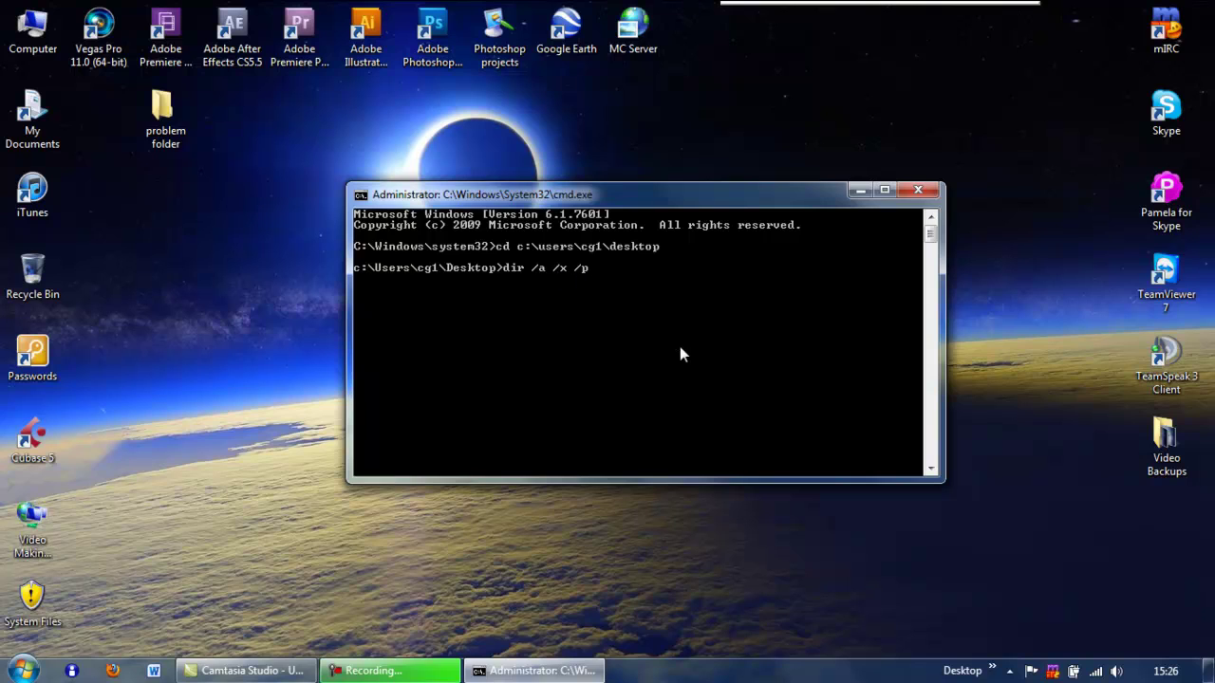
{"action": "key", "text": "Return"}
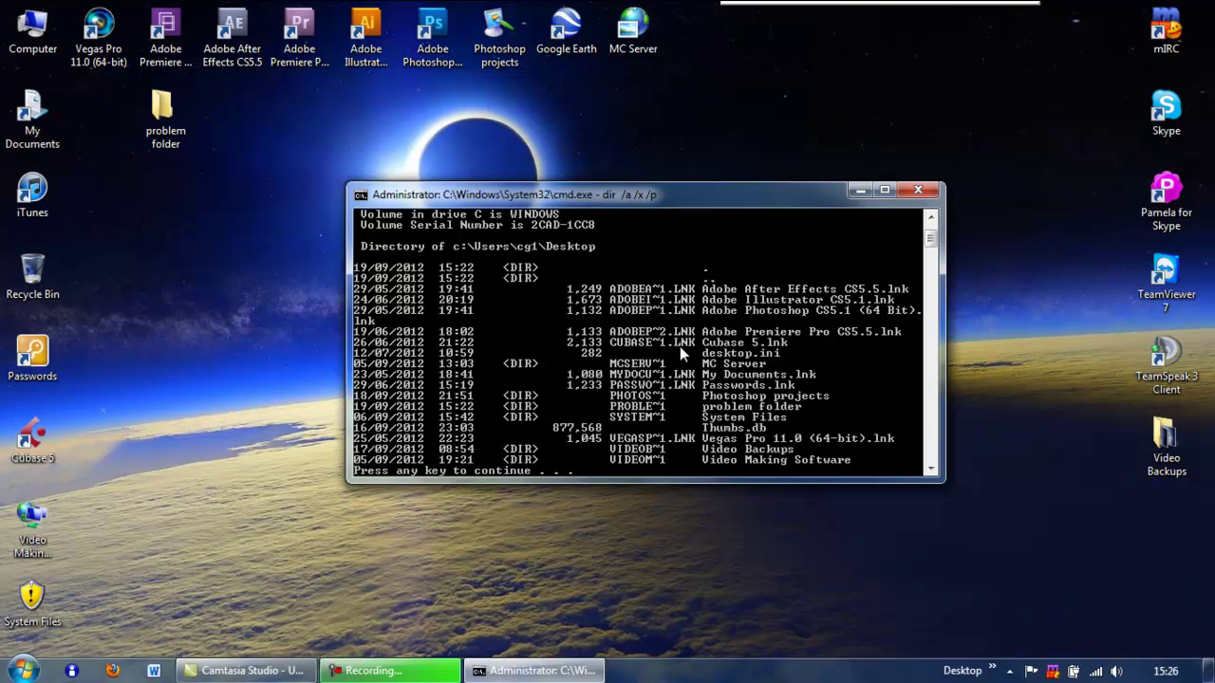
- Finish the paged listing and complete the rd /s proble~1 command at the prompt
{"action": "key", "text": "space"}
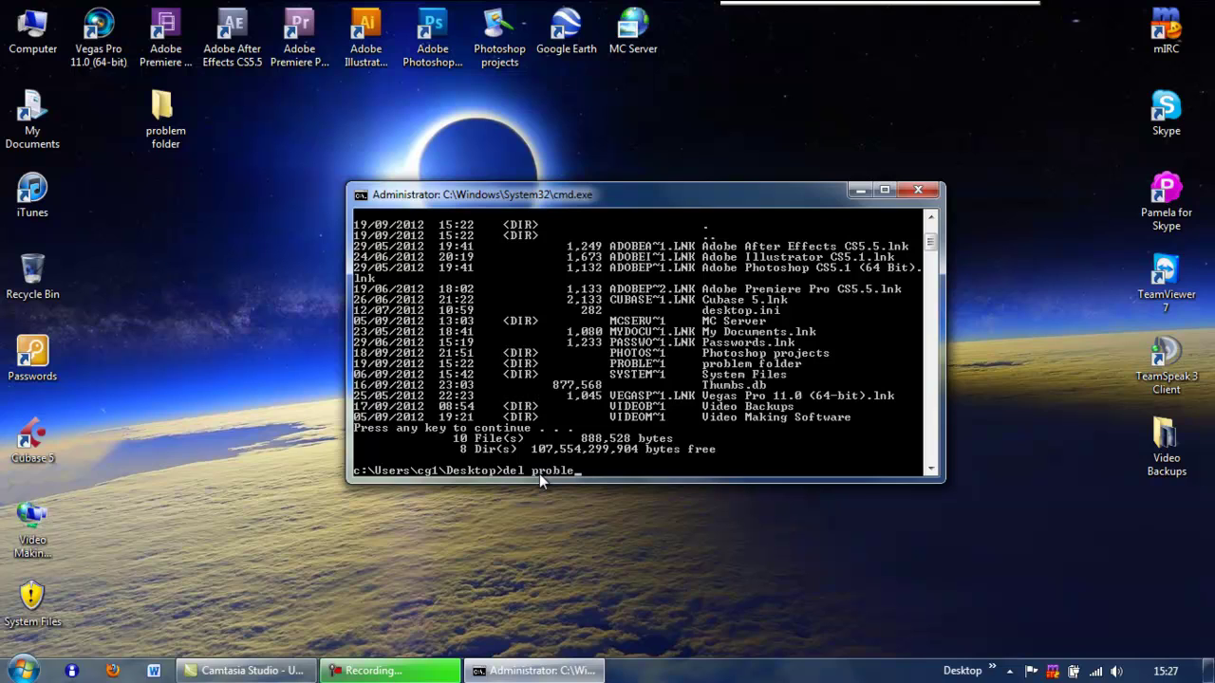
{"action": "type", "text": "1"}
- Correct the command to rd /s proble~1 and run it
{"action": "key", "text": "BackSpace"}
{"action": "key", "text": "BackSpace"}
{"action": "key", "text": "BackSpace"}
{"action": "key", "text": "BackSpace"}
{"action": "key", "text": "BackSpace"}
{"action": "key", "text": "BackSpace"}
{"action": "key", "text": "BackSpace"}
{"action": "key", "text": "BackSpace"}
{"action": "key", "text": "BackSpace"}
{"action": "key", "text": "BackSpace"}
{"action": "key", "text": "BackSpace"}
{"action": "key", "text": "BackSpace"}
{"action": "type", "text": "proble~1"}
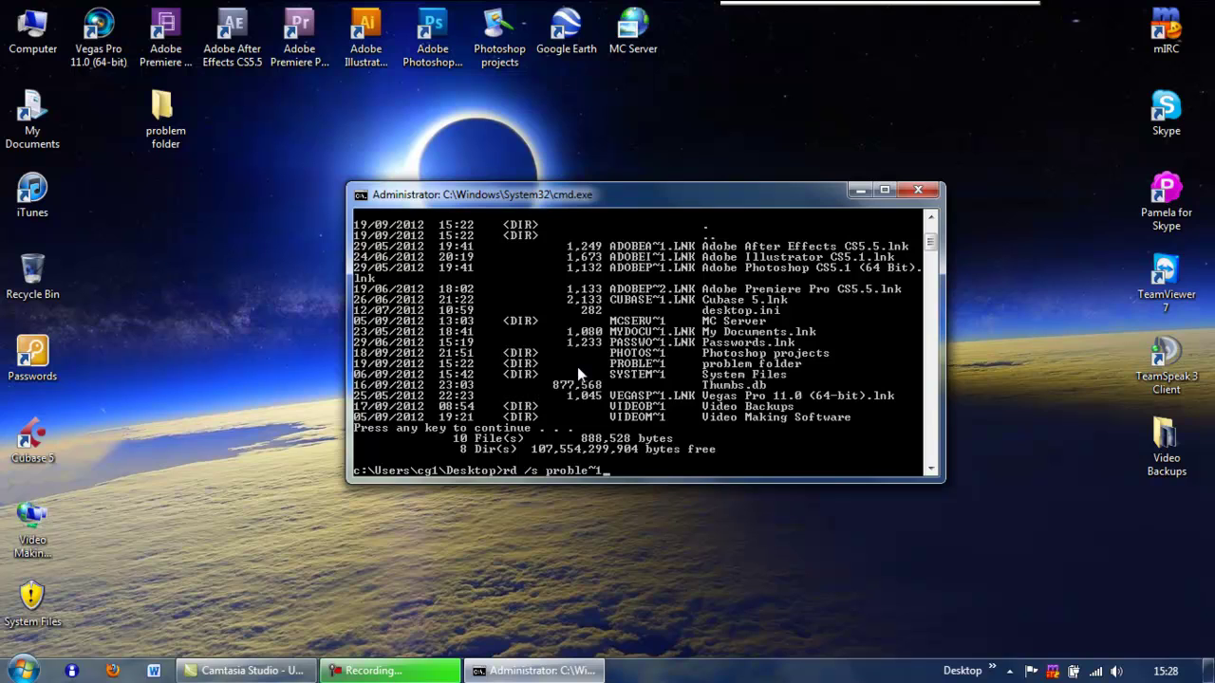
{"action": "key", "text": "Return"}
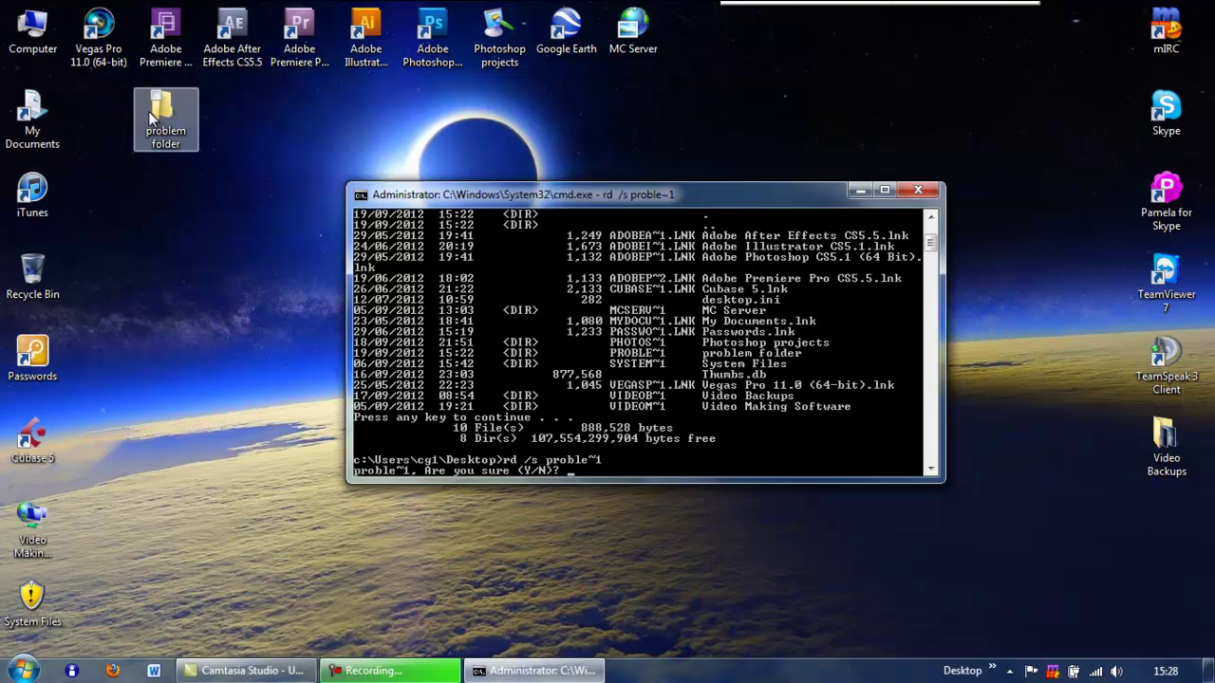
- Answer y to confirm removing proble~1
{"action": "type", "text": "y"}
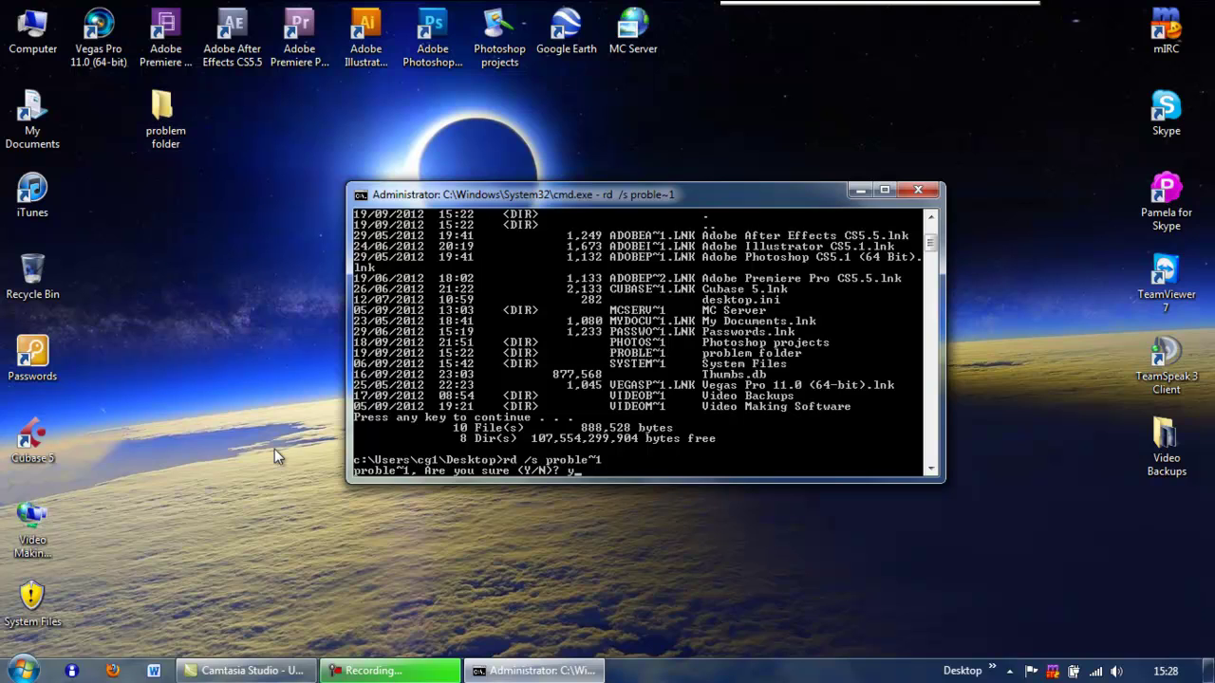
{"action": "key", "text": "Return"}
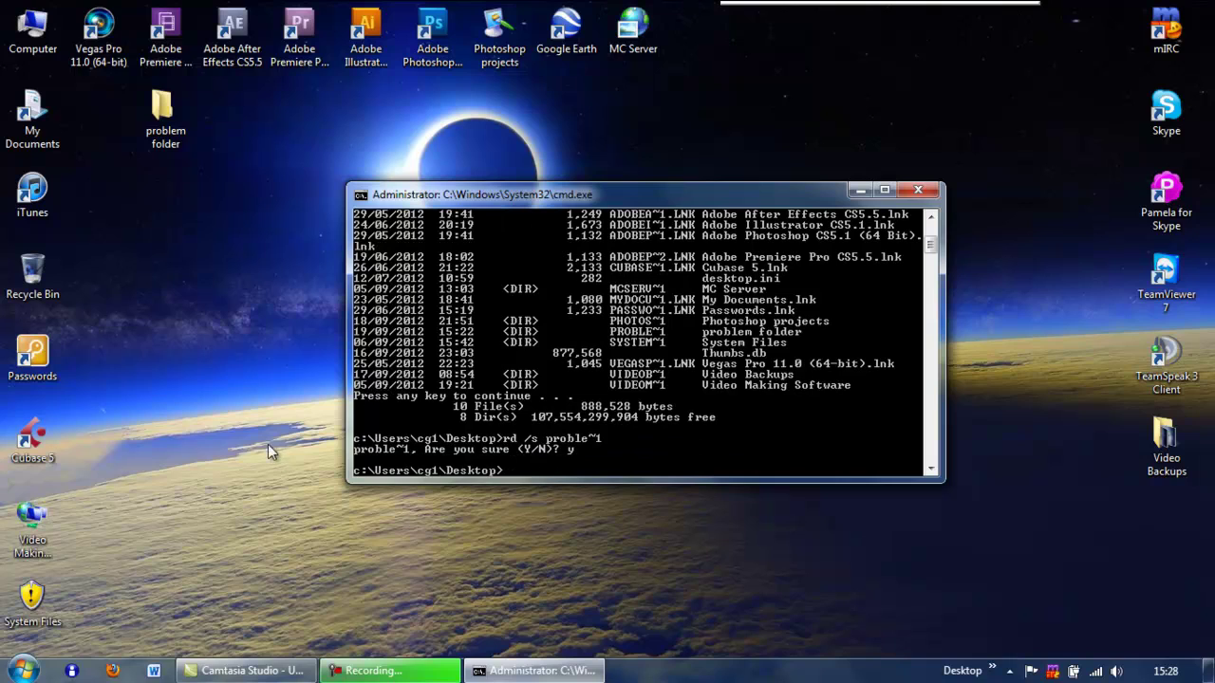